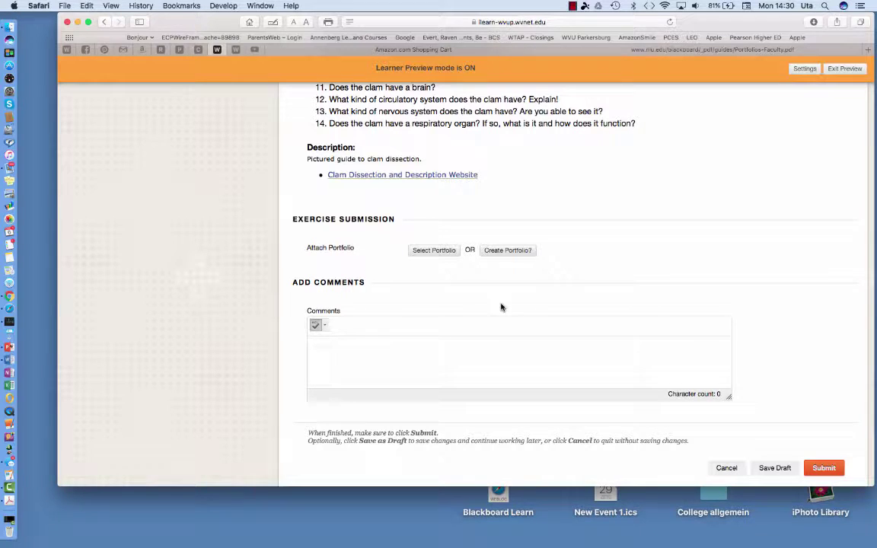
Step: Start a new portfolio and keep the suggested portfolio title
{"action": "left_click", "coordinate": [506, 251]}
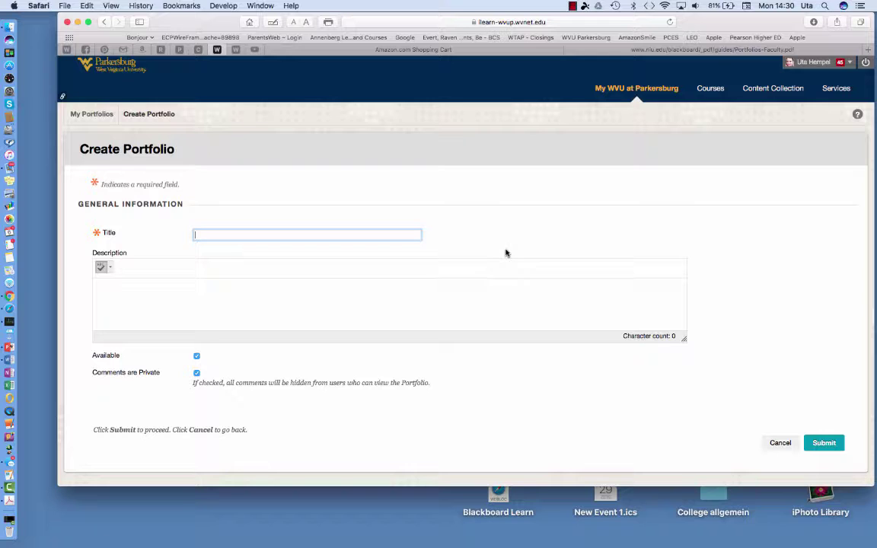
{"action": "type", "text": "U"}
{"action": "key", "text": "Down"}
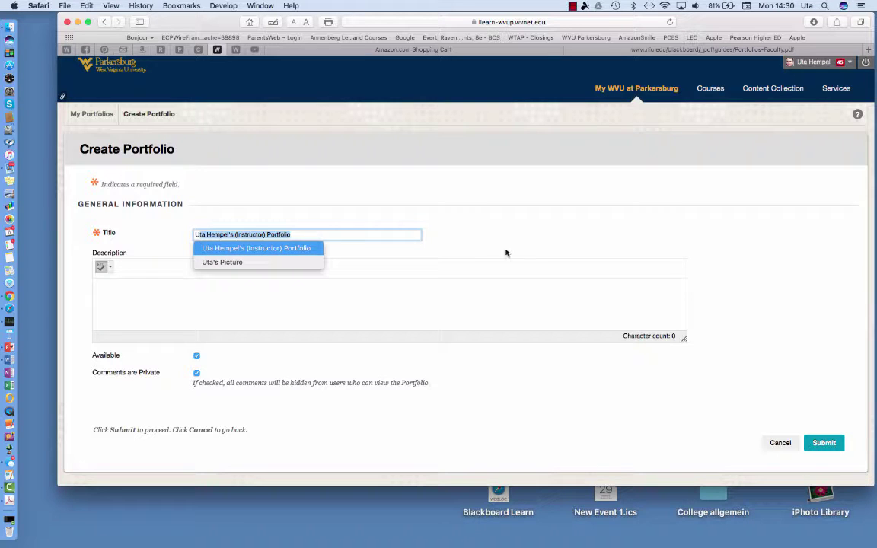
{"action": "left_click", "coordinate": [345, 239]}
{"action": "key", "text": "Escape"}
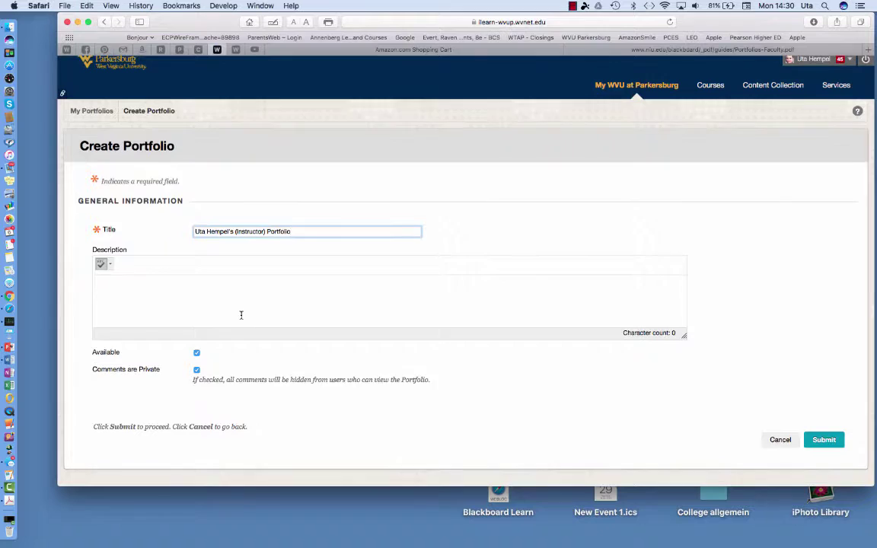
Step: Enter the portfolio description 'This is my portfolio.'
{"action": "left_click", "coordinate": [207, 300]}
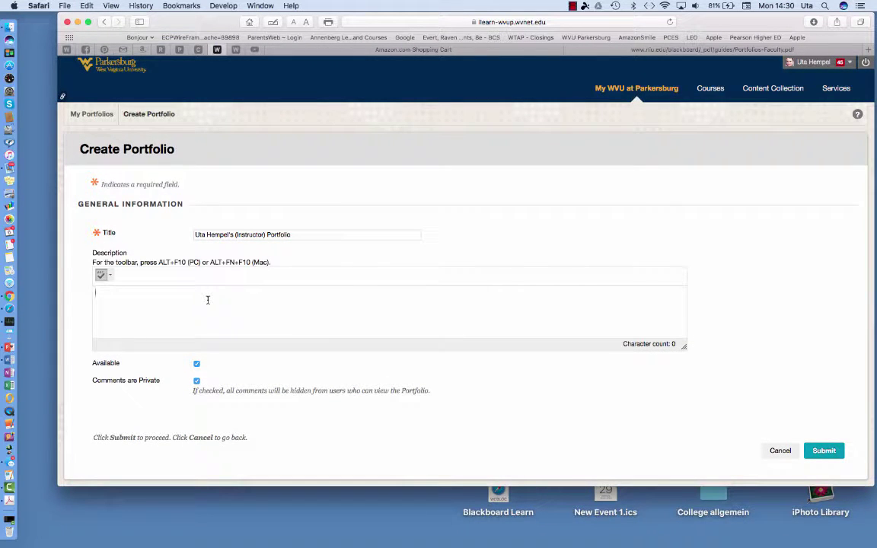
{"action": "type", "text": "This is my portfo"}
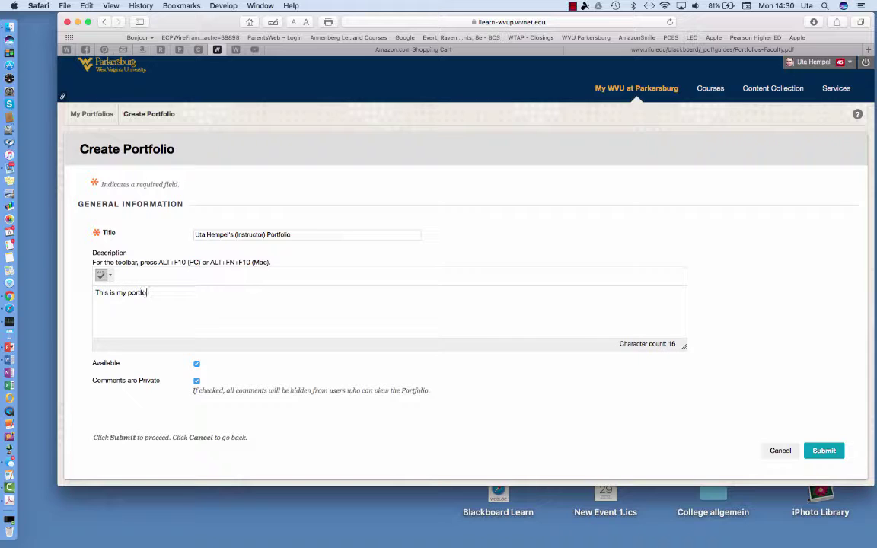
{"action": "type", "text": "lio."}
Step: Submit the new portfolio and follow the editor's guided tour to its last step
{"action": "left_click", "coordinate": [824, 452]}
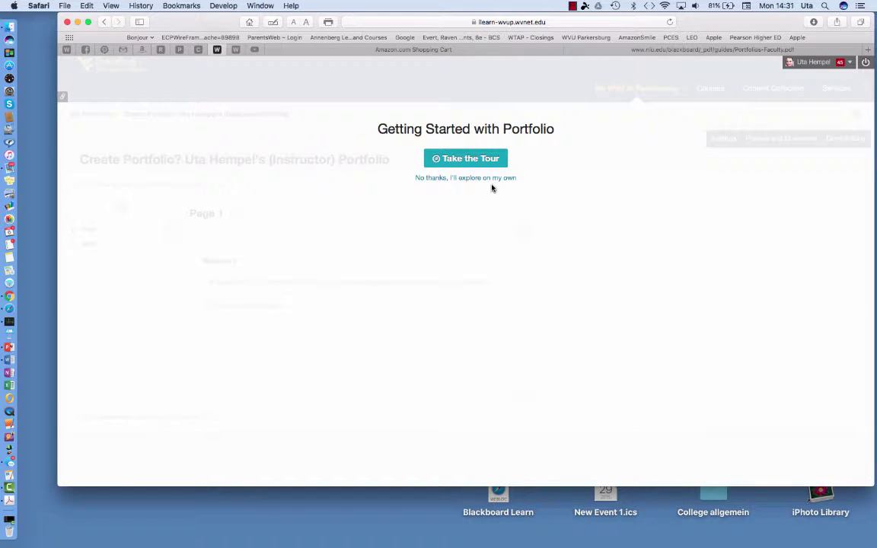
{"action": "left_click", "coordinate": [461, 159]}
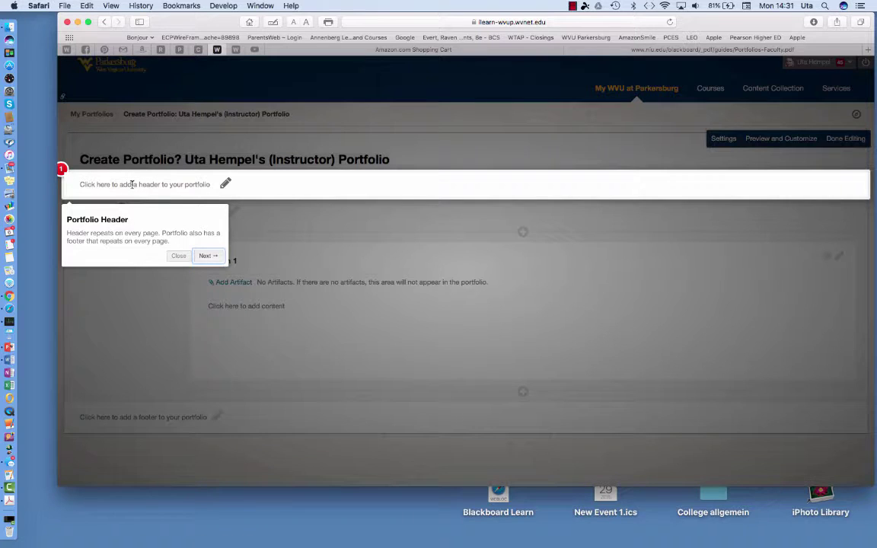
{"action": "left_click", "coordinate": [205, 256]}
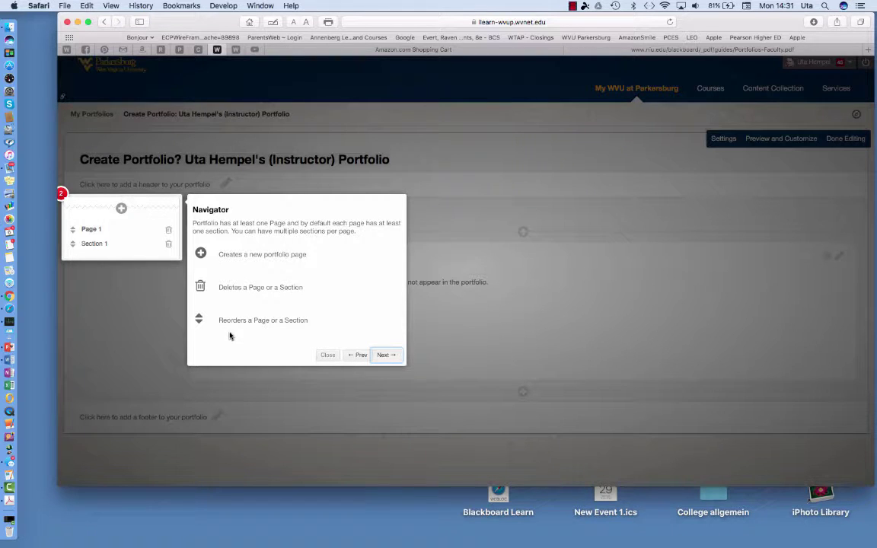
{"action": "left_click", "coordinate": [388, 354]}
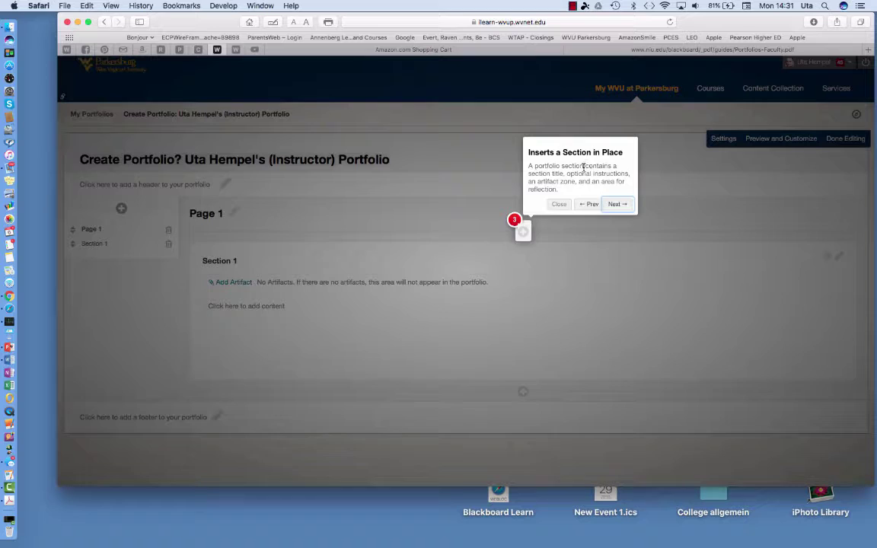
{"action": "left_click", "coordinate": [617, 204]}
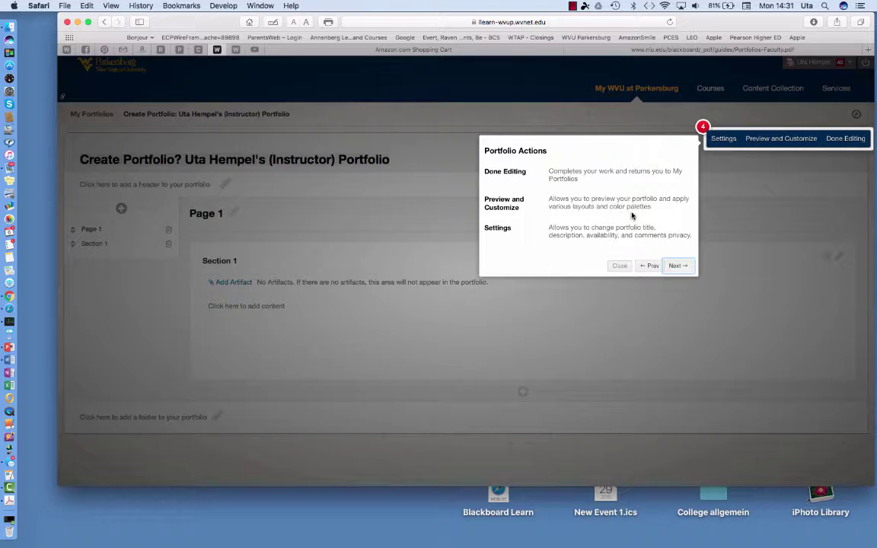
{"action": "left_click", "coordinate": [678, 265]}
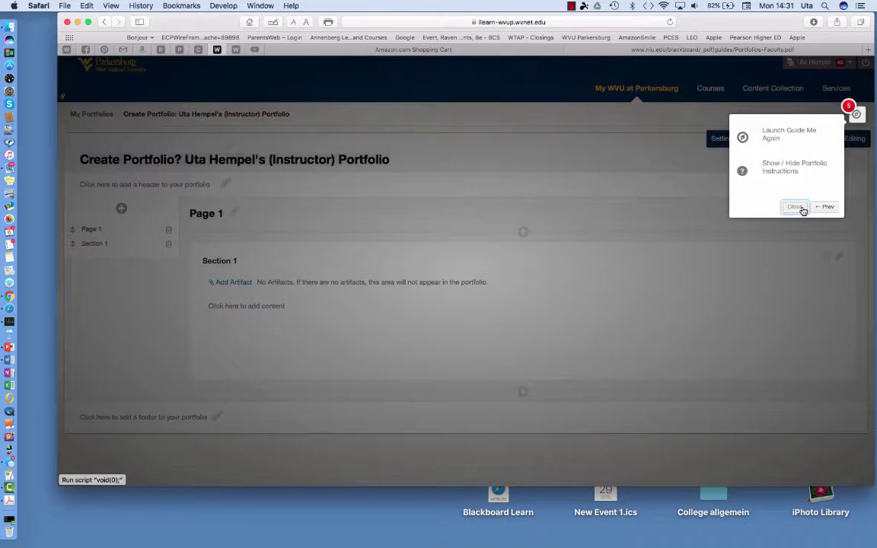
Step: Add the 'How to cite' artifact to Section 1 on Page 1, then return to My Portfolios
{"action": "left_click", "coordinate": [795, 207]}
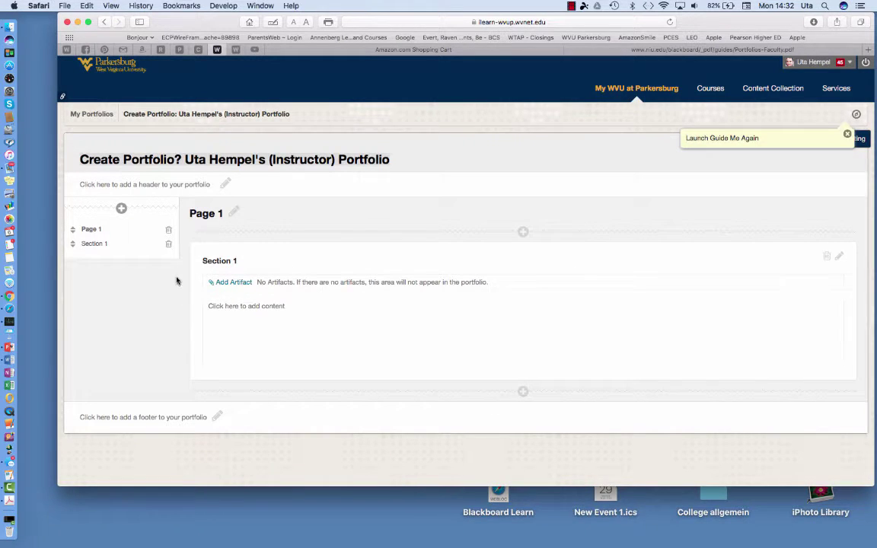
{"action": "left_click", "coordinate": [91, 230]}
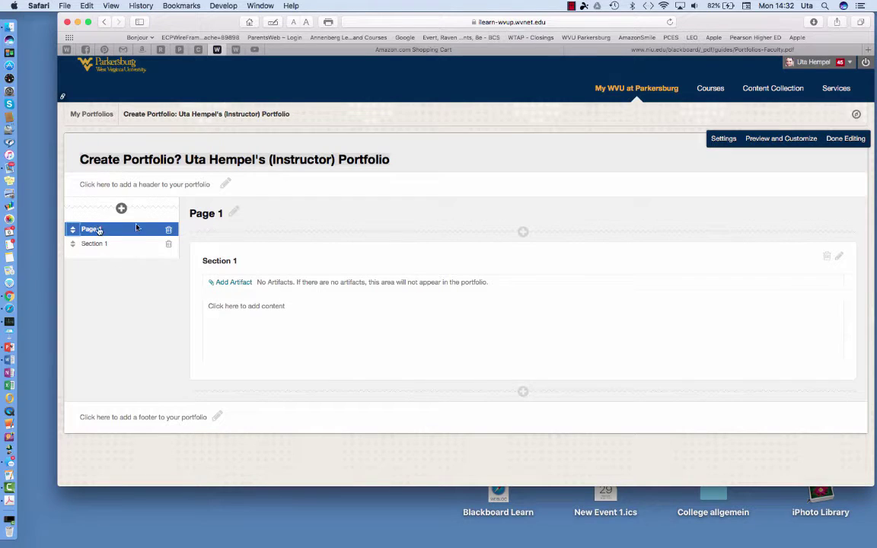
{"action": "left_click", "coordinate": [242, 283]}
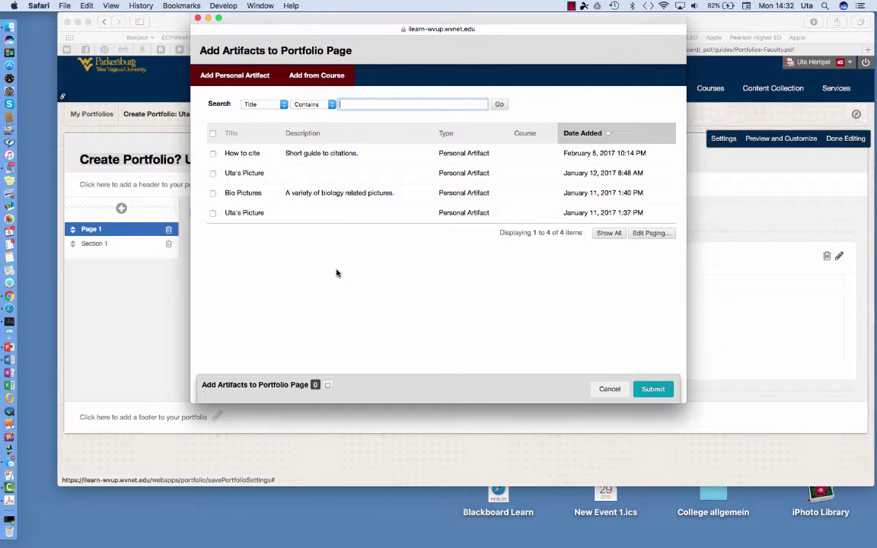
{"action": "left_click", "coordinate": [213, 153]}
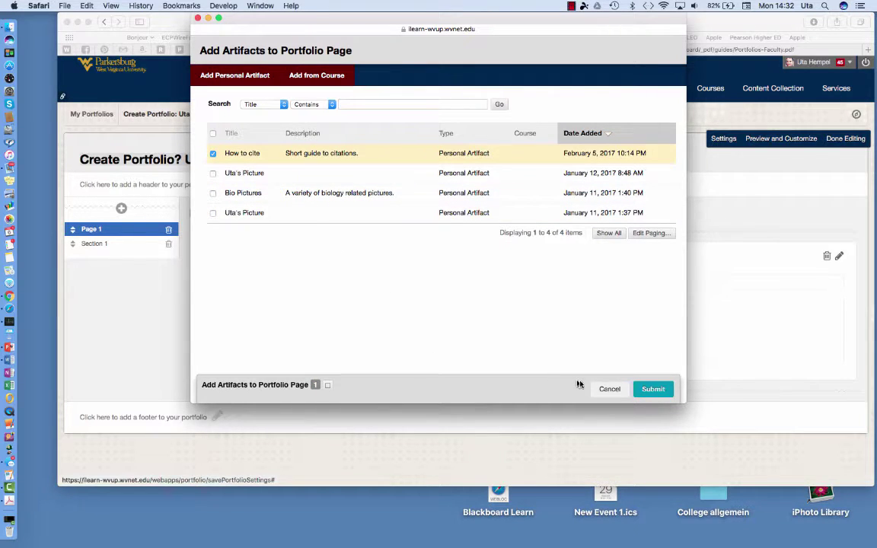
{"action": "left_click", "coordinate": [653, 389]}
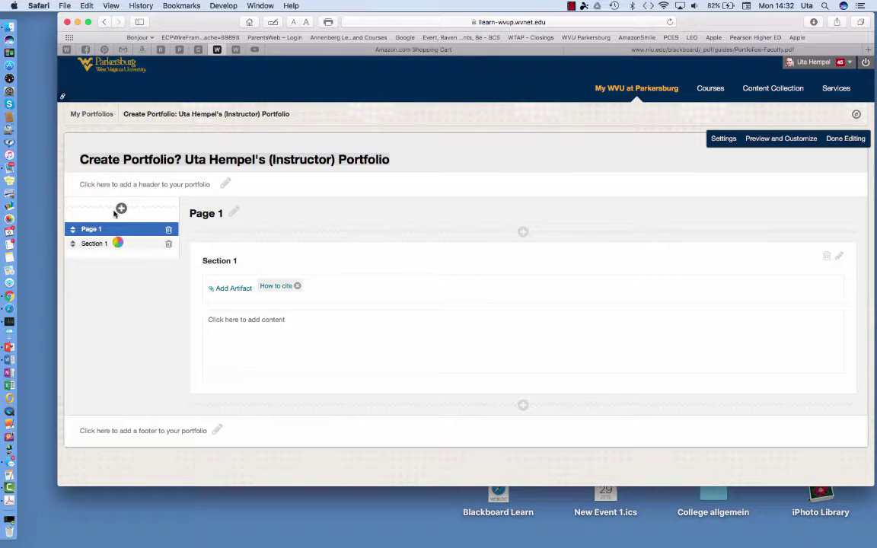
{"action": "left_click", "coordinate": [105, 113]}
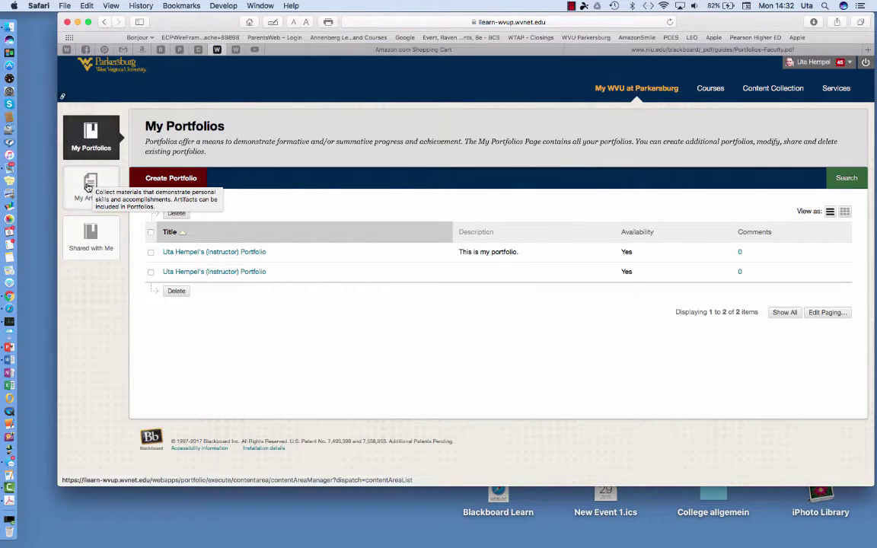
Step: Go to My Artifacts and start a new personal artifact, reviewing its form fields
{"action": "left_click", "coordinate": [89, 186]}
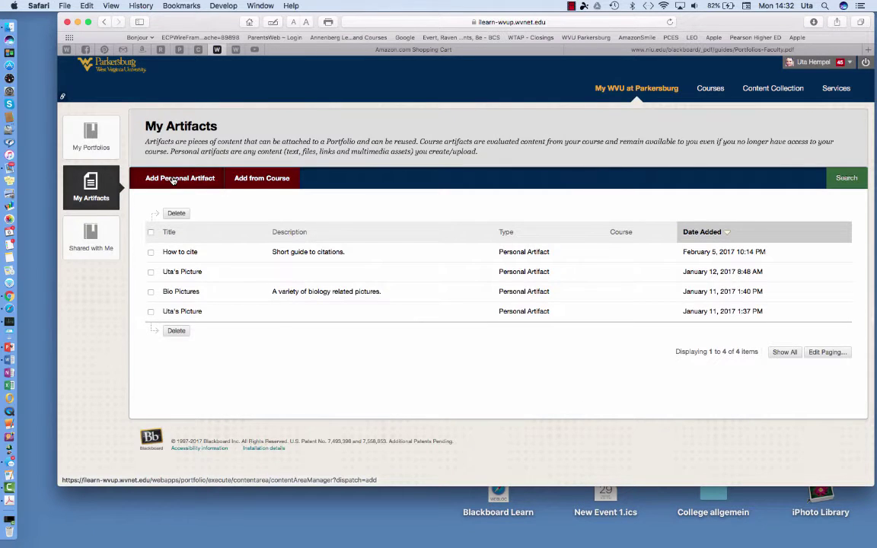
{"action": "left_click", "coordinate": [173, 179]}
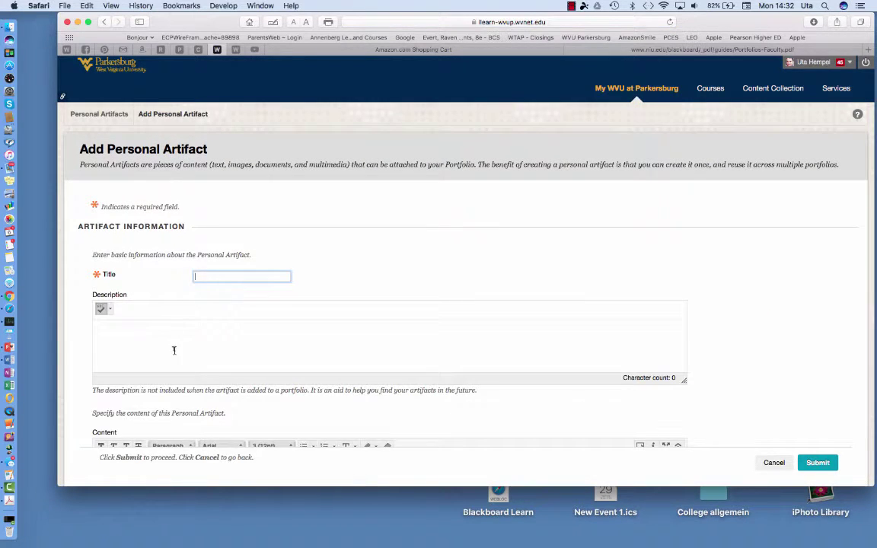
{"action": "scroll", "coordinate": [173, 350], "scroll_direction": "down", "scroll_amount": 3}
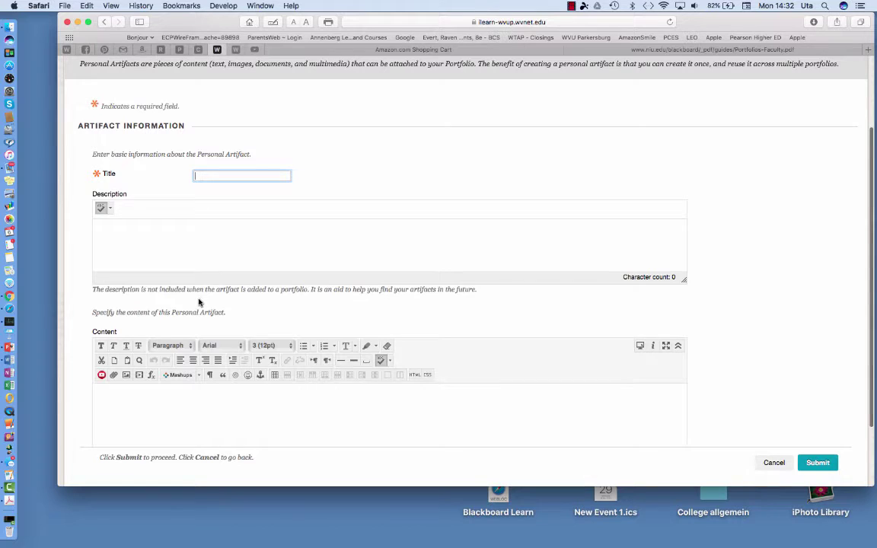
{"action": "scroll", "coordinate": [161, 425], "scroll_direction": "down", "scroll_amount": 2}
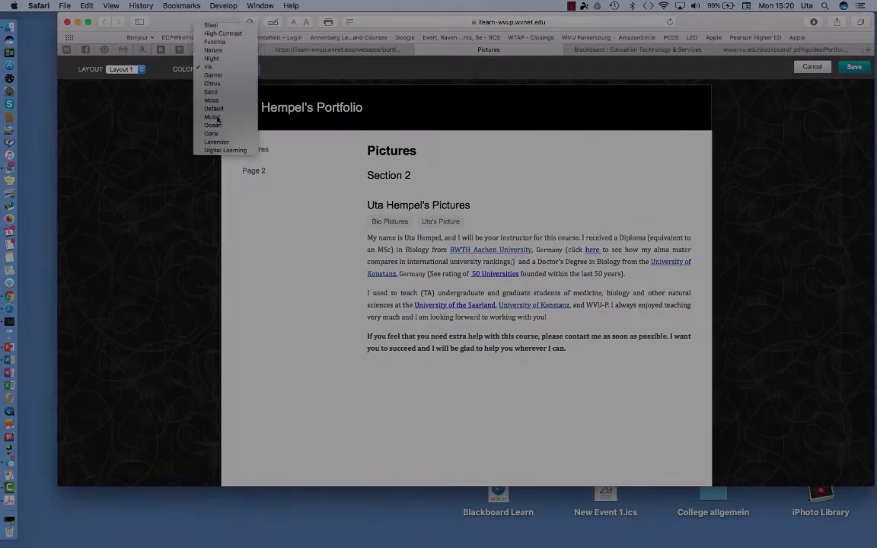
Step: Choose the Music colour palette for the portfolio
{"action": "left_click", "coordinate": [219, 118]}
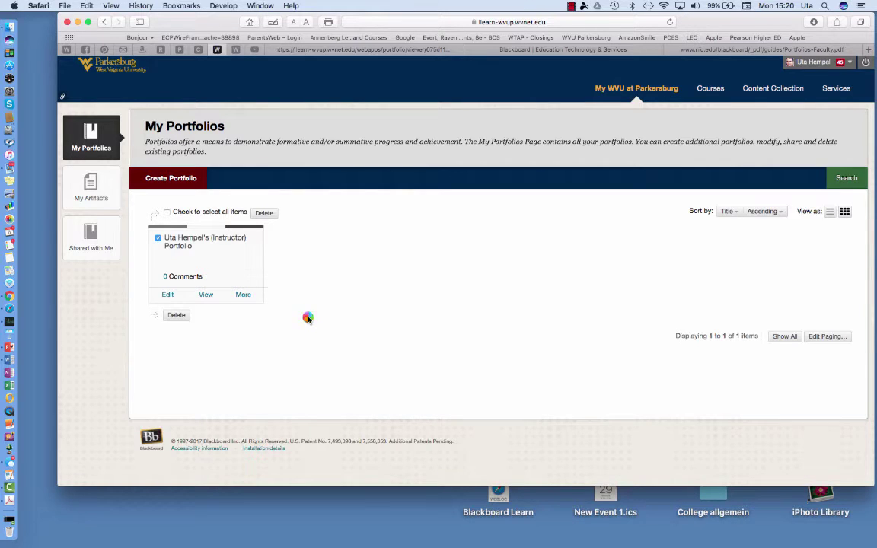
Step: On the portfolio's Share page, select only the most recent snapshot, leaving January 17 unticked
{"action": "left_click", "coordinate": [249, 301]}
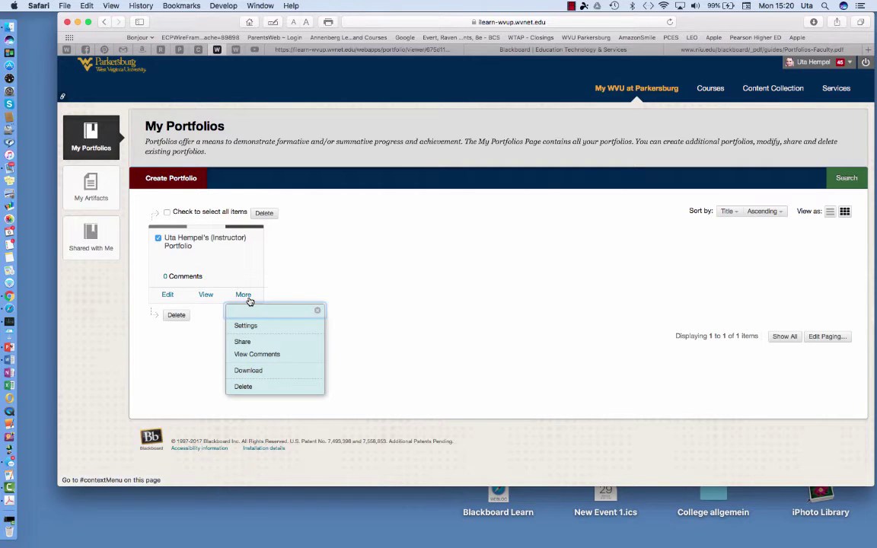
{"action": "left_click", "coordinate": [245, 342]}
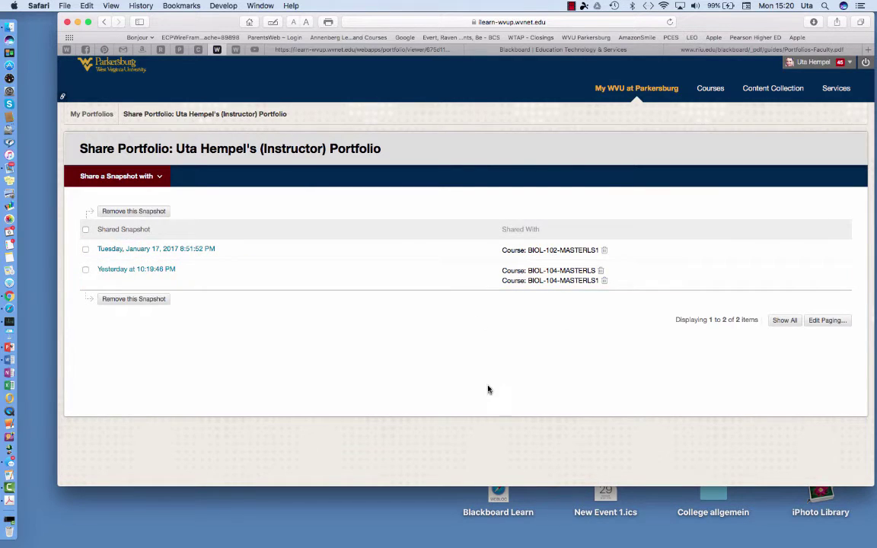
{"action": "left_click", "coordinate": [86, 271]}
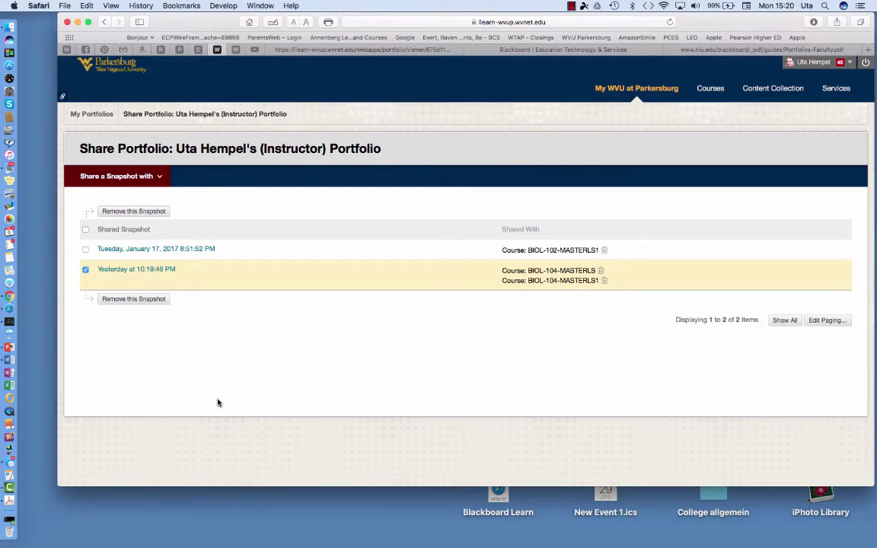
{"action": "left_click", "coordinate": [85, 249]}
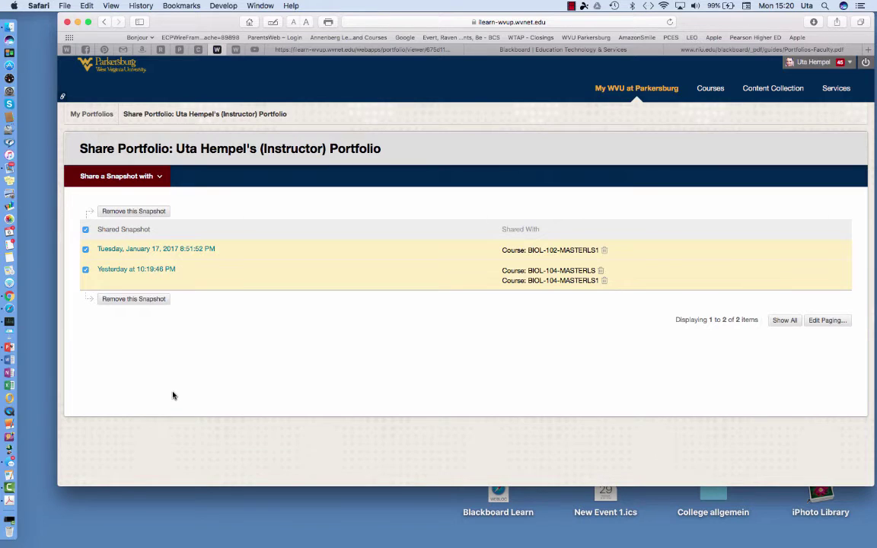
{"action": "left_click", "coordinate": [85, 270]}
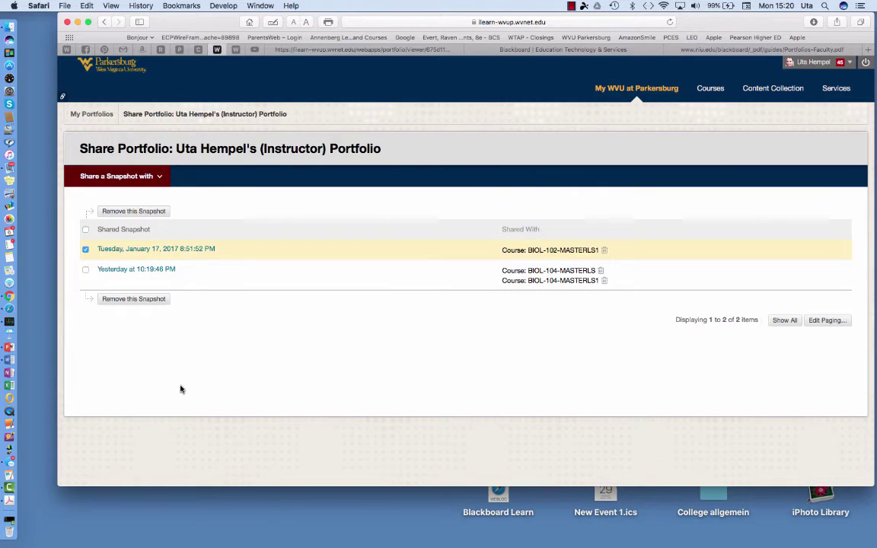
{"action": "left_click", "coordinate": [85, 270]}
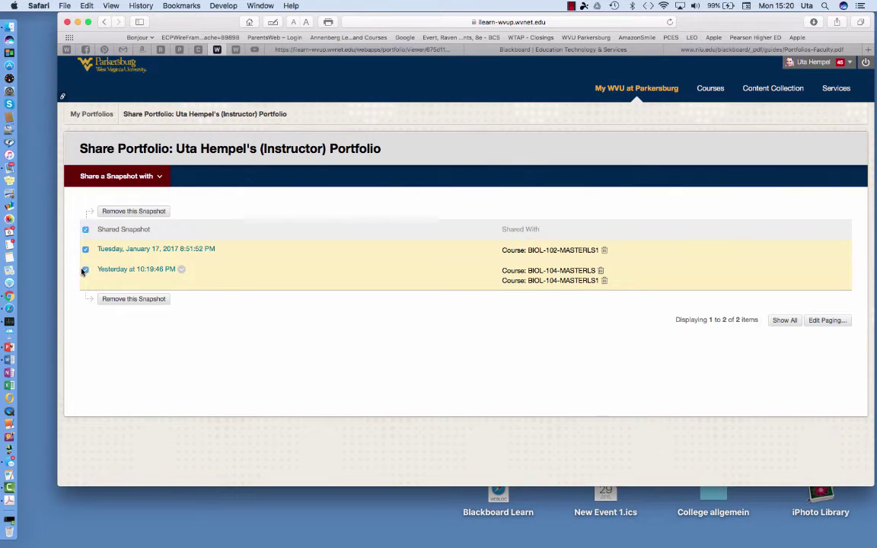
{"action": "left_click", "coordinate": [86, 249]}
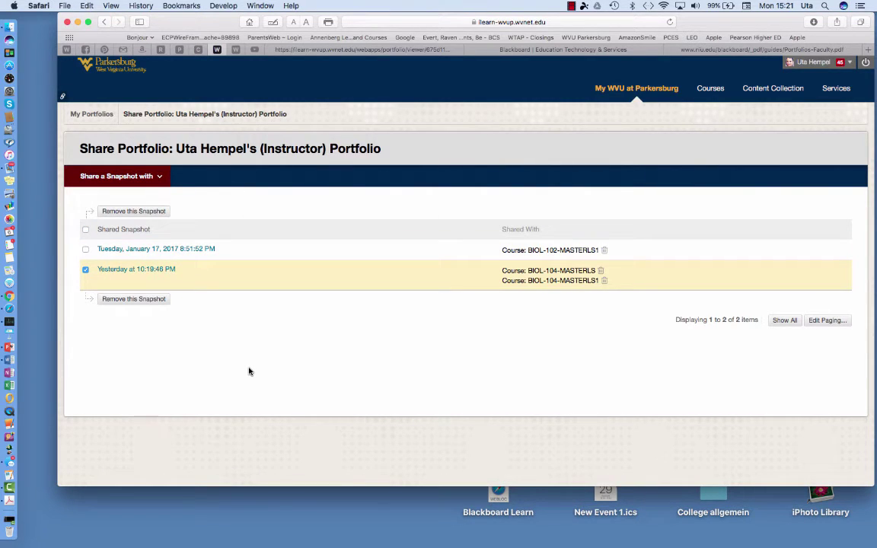